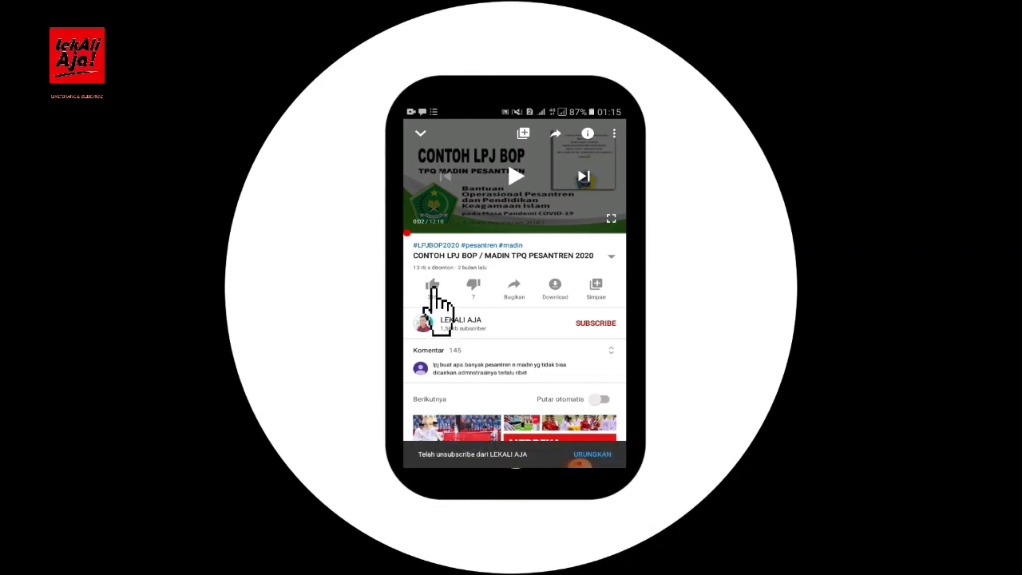
pyautogui.click(432, 286)
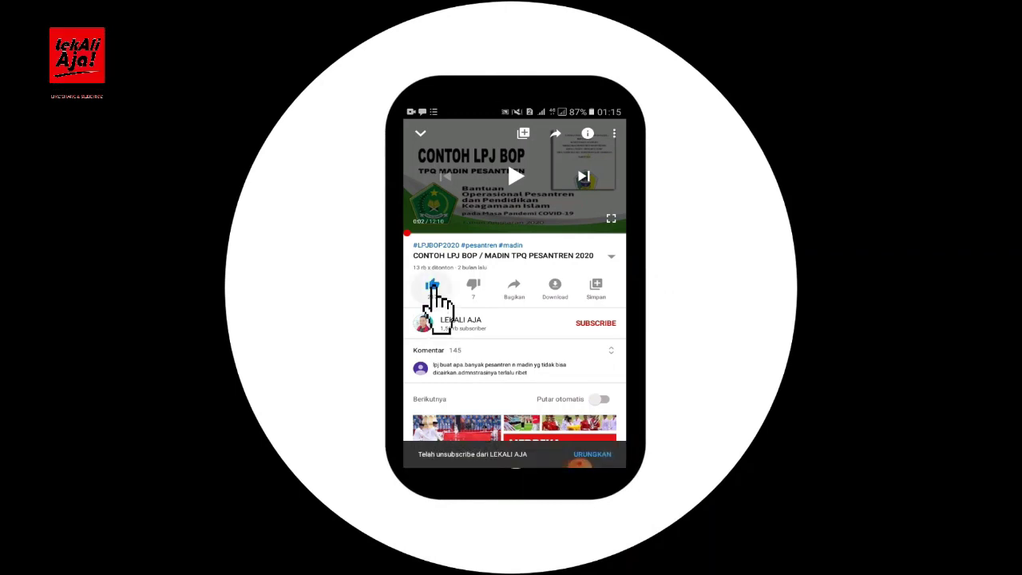
pyautogui.click(589, 332)
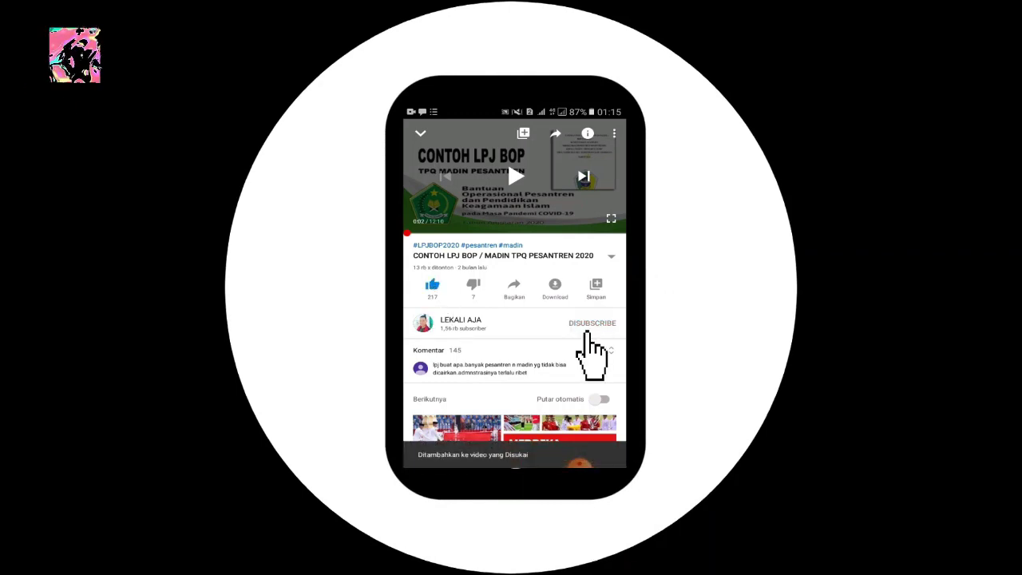
pyautogui.click(609, 350)
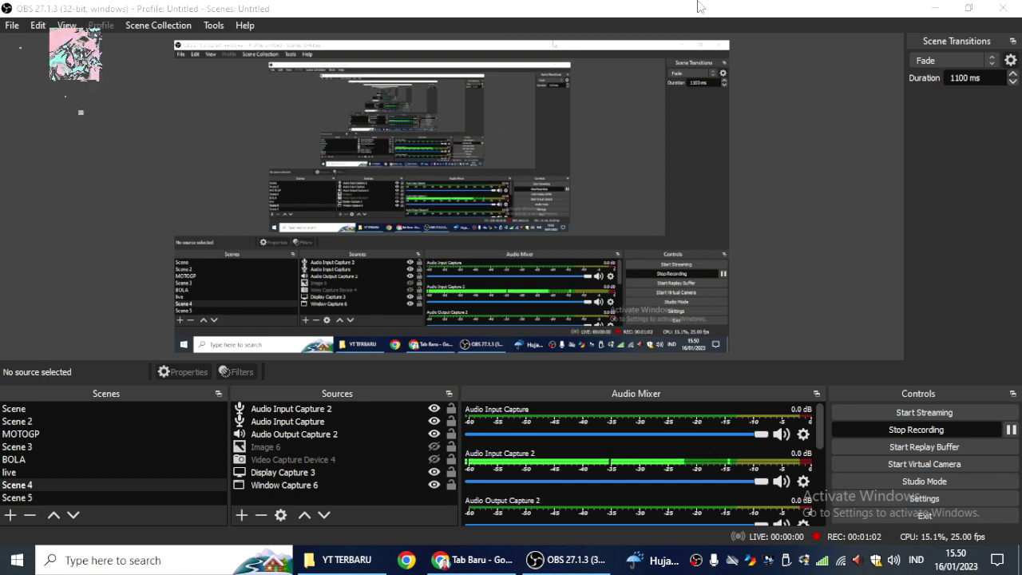
# Step: Bring the OBS window back to the desktop at a reduced size and shift it away from the desktop icons
pyautogui.click(936, 12)
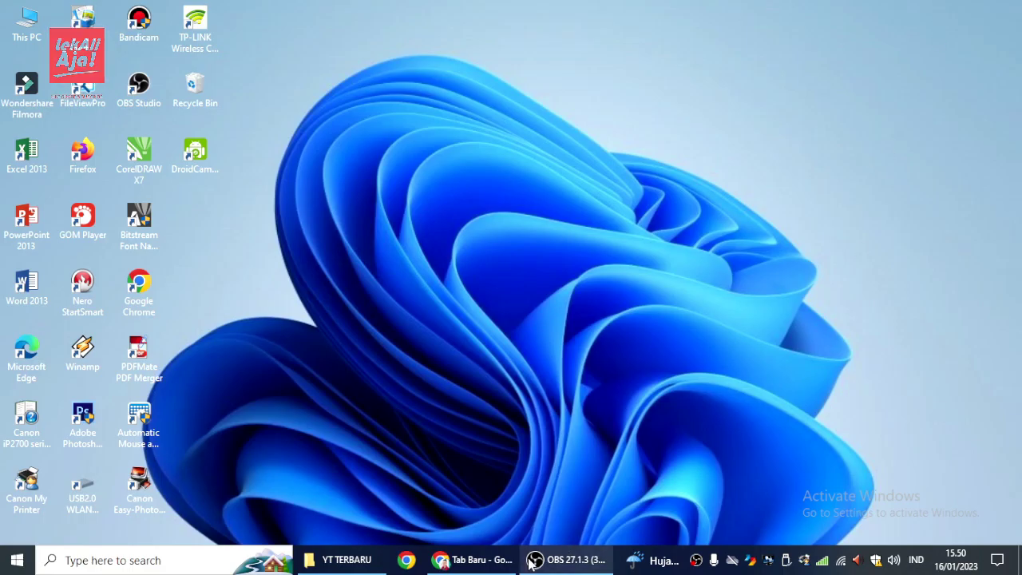
pyautogui.click(565, 560)
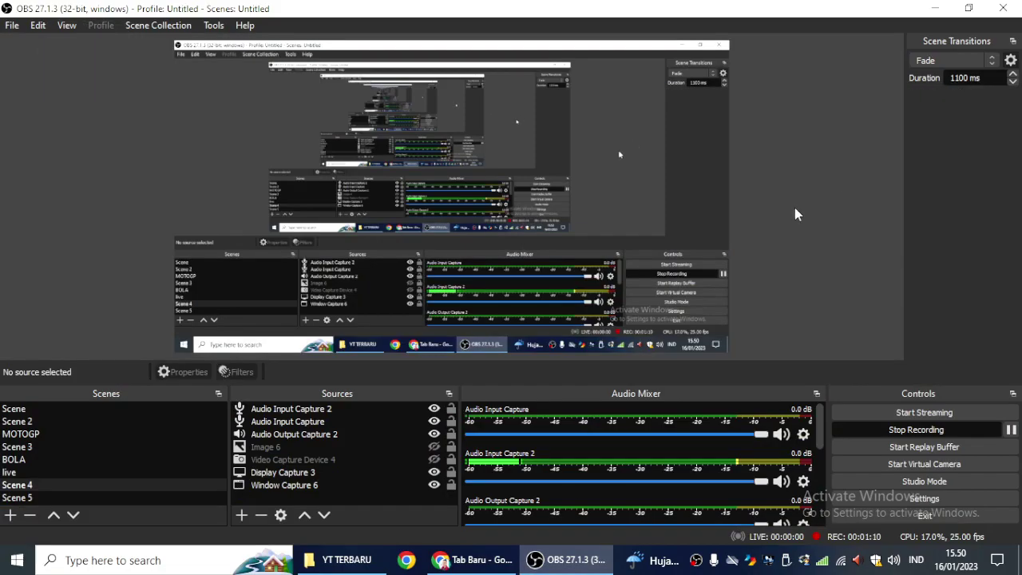
pyautogui.click(969, 10)
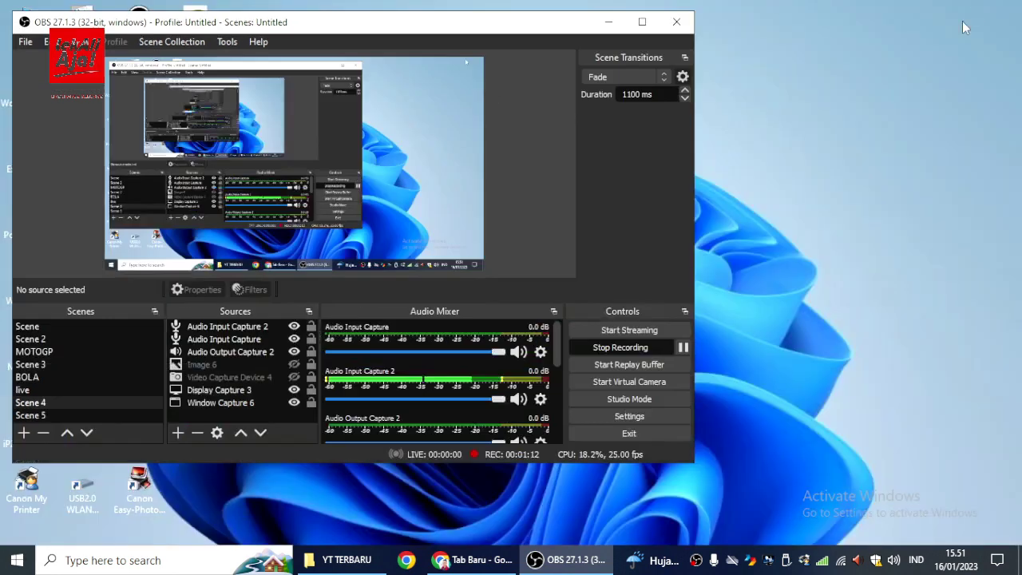
pyautogui.moveTo(471, 24); pyautogui.dragTo(714, 14)
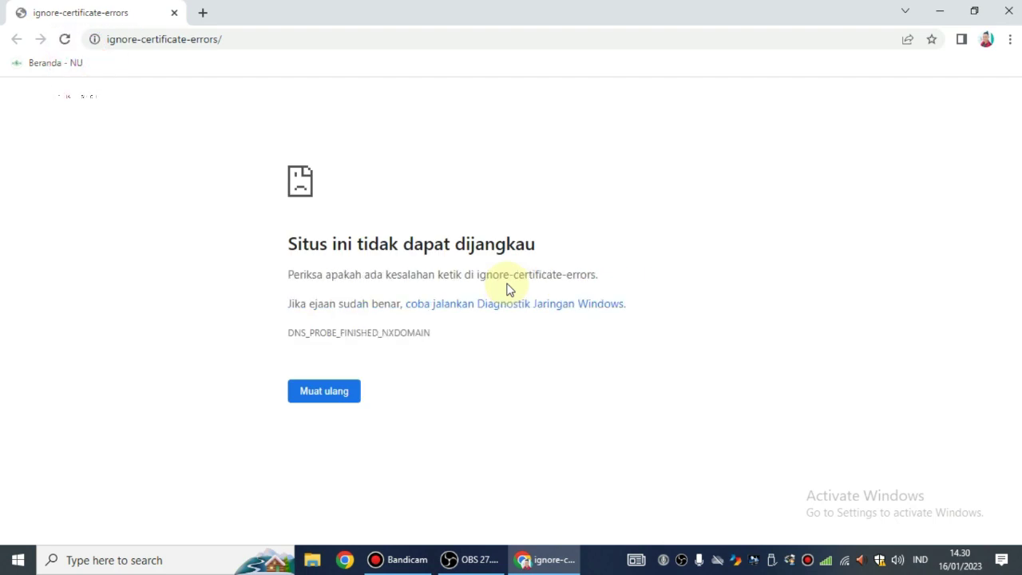
# Step: Replace the ignore-certificate-errors page with a new browser tab and search Google for "download droidcam"
pyautogui.click(206, 14)
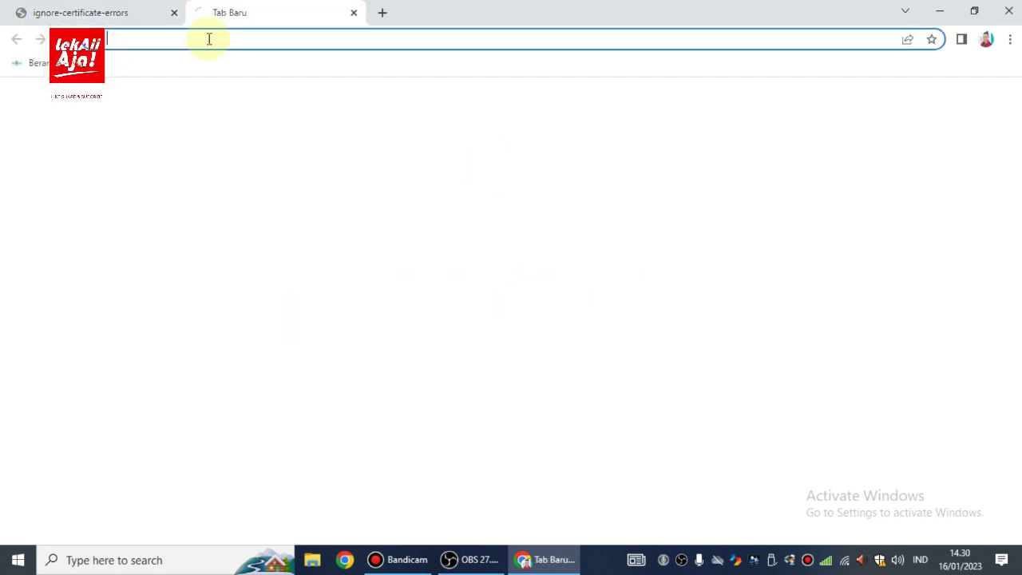
pyautogui.click(175, 13)
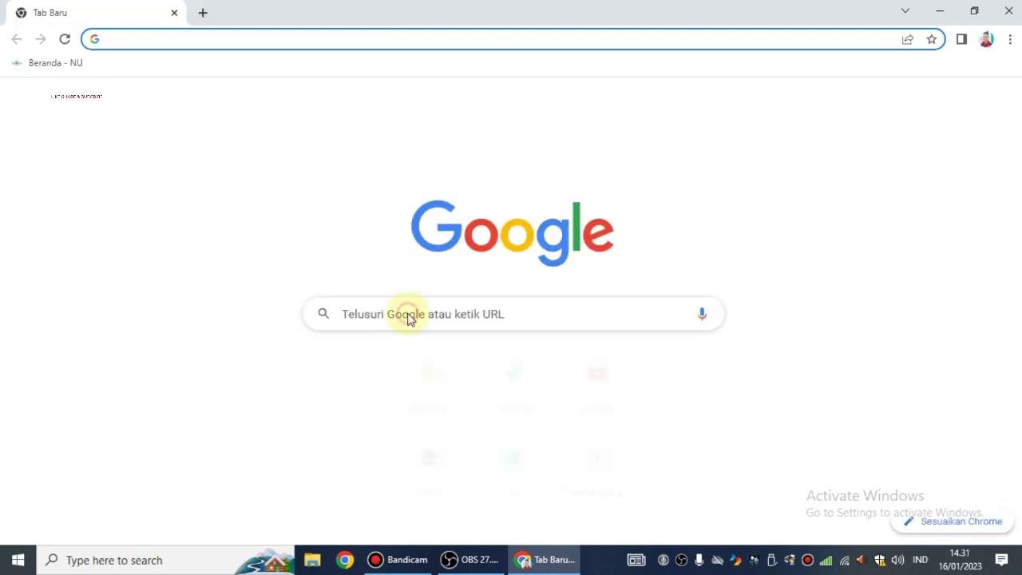
pyautogui.click(410, 313)
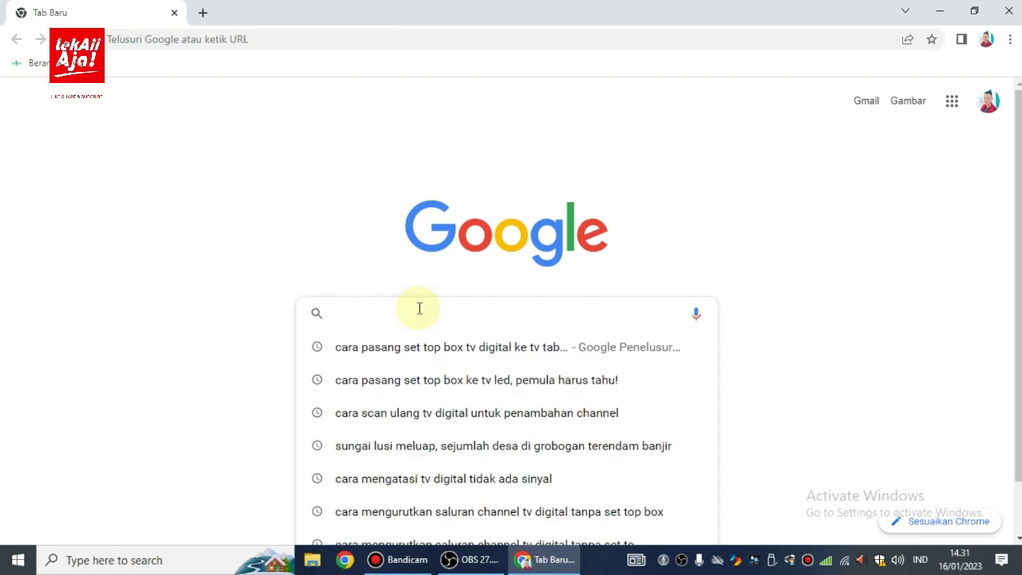
pyautogui.write('doe')
pyautogui.press('BackSpace')
pyautogui.write('wnload')
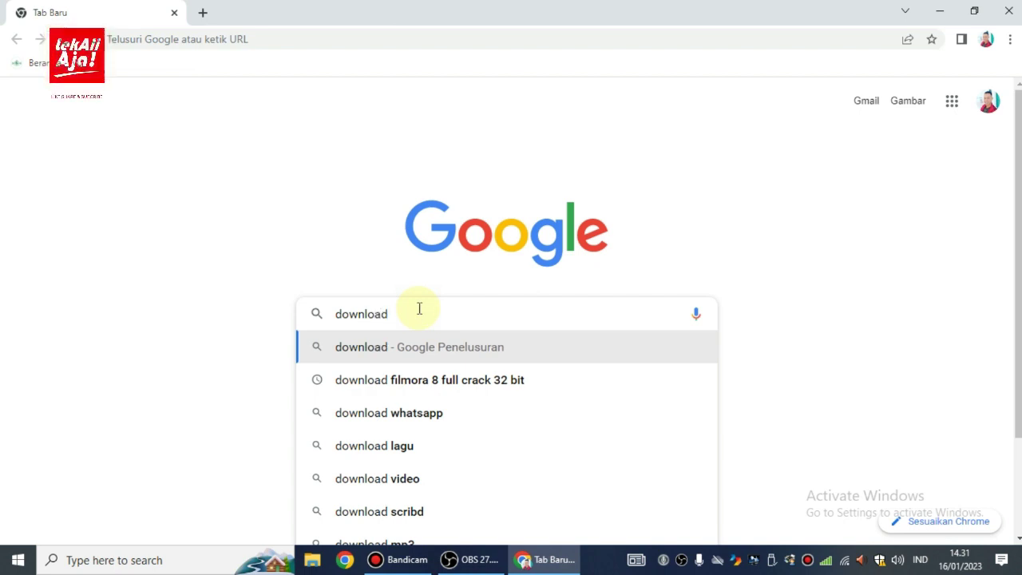
pyautogui.write(' dr')
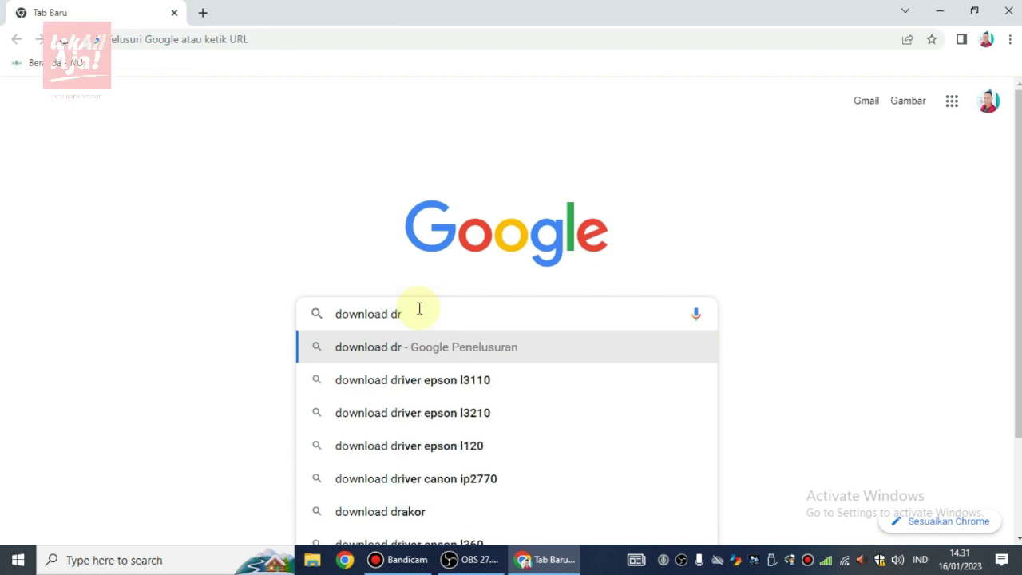
pyautogui.write('oi')
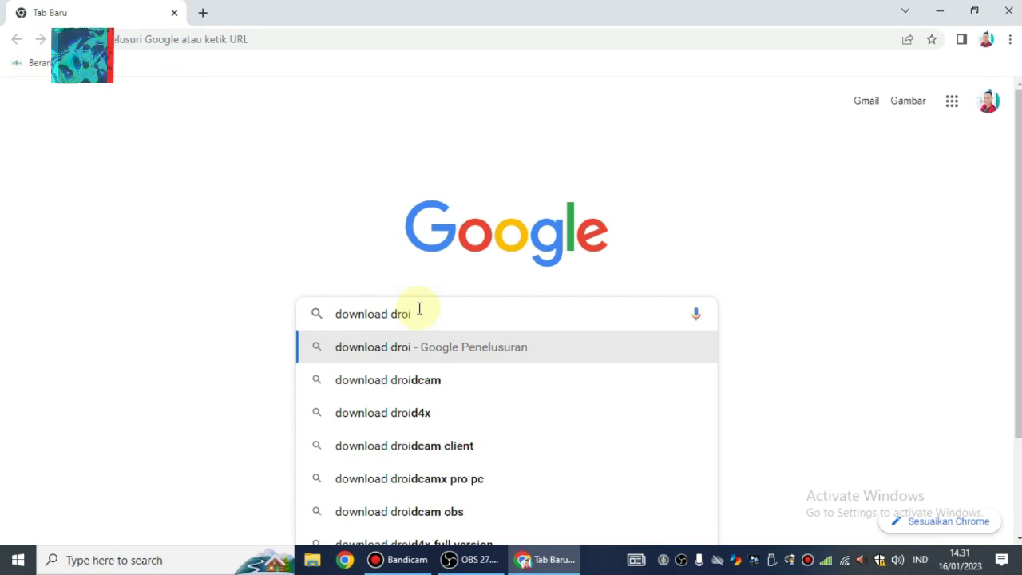
pyautogui.click(459, 380)
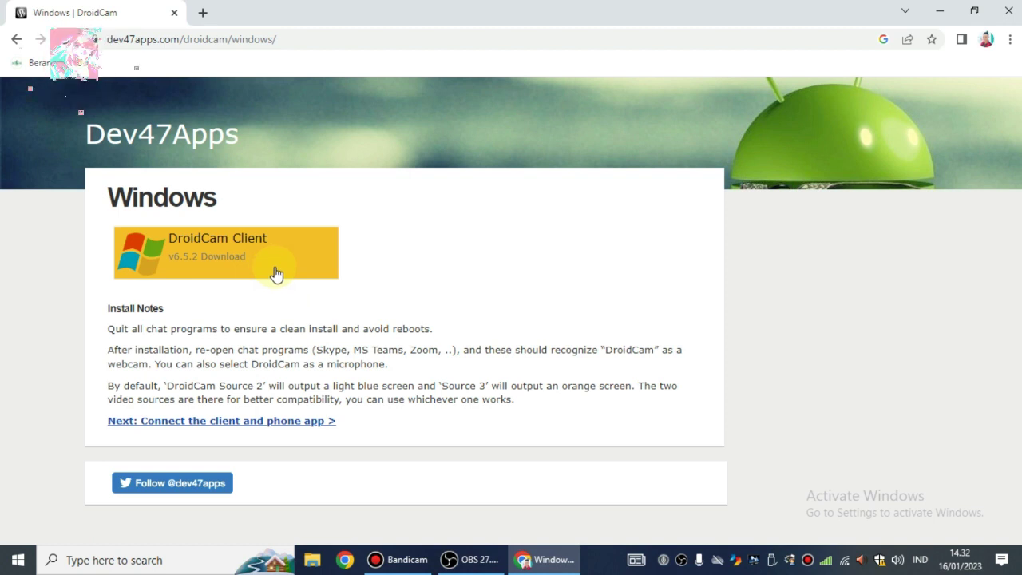
# Step: Download the DroidCam Client v6.5.2 for Windows and open the guide for connecting the client and phone app
pyautogui.click(255, 262)
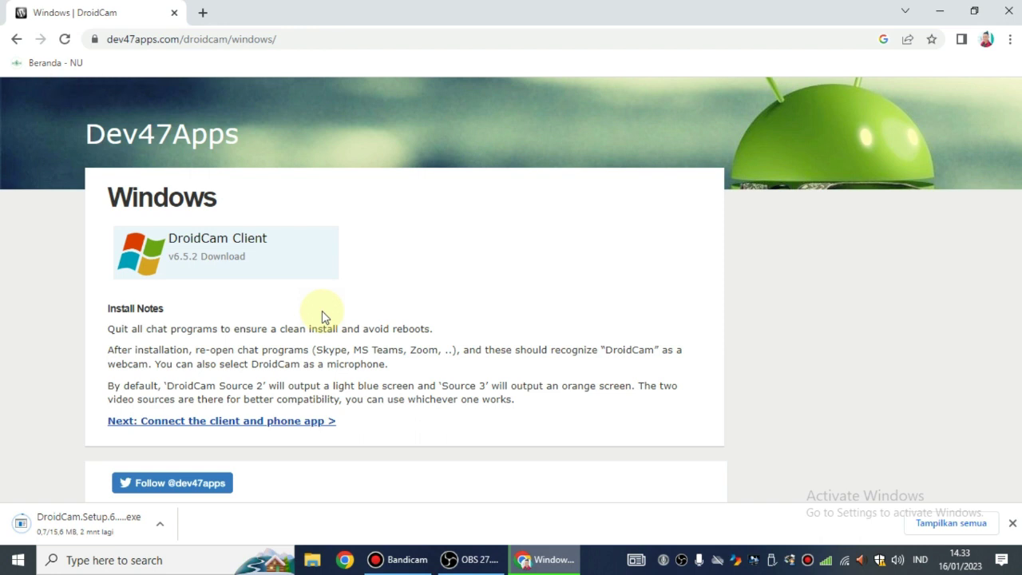
pyautogui.click(327, 423)
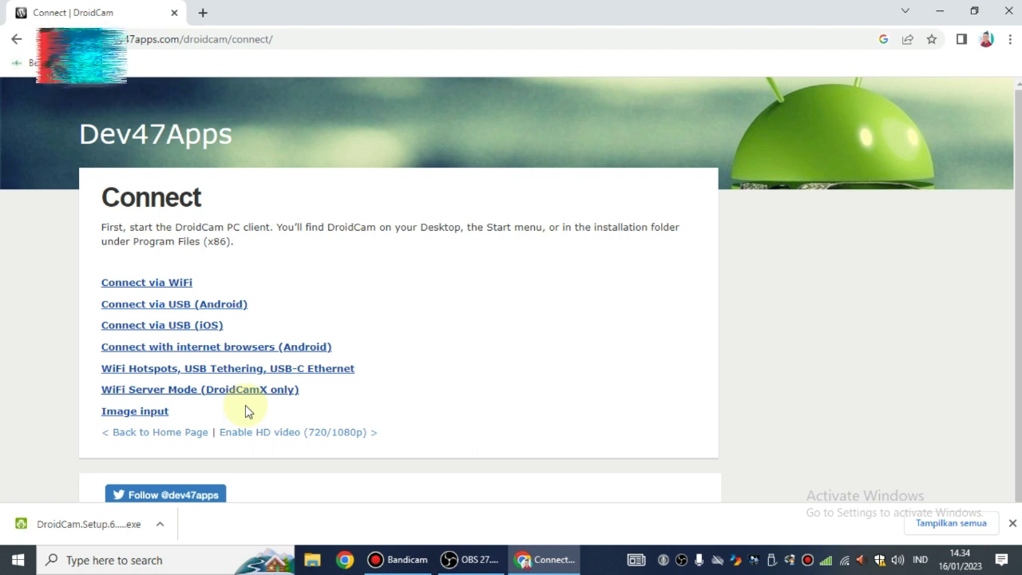
# Step: Open the downloaded DroidCam setup file and minimise the browser window
pyautogui.click(163, 525)
pyautogui.click(191, 431)
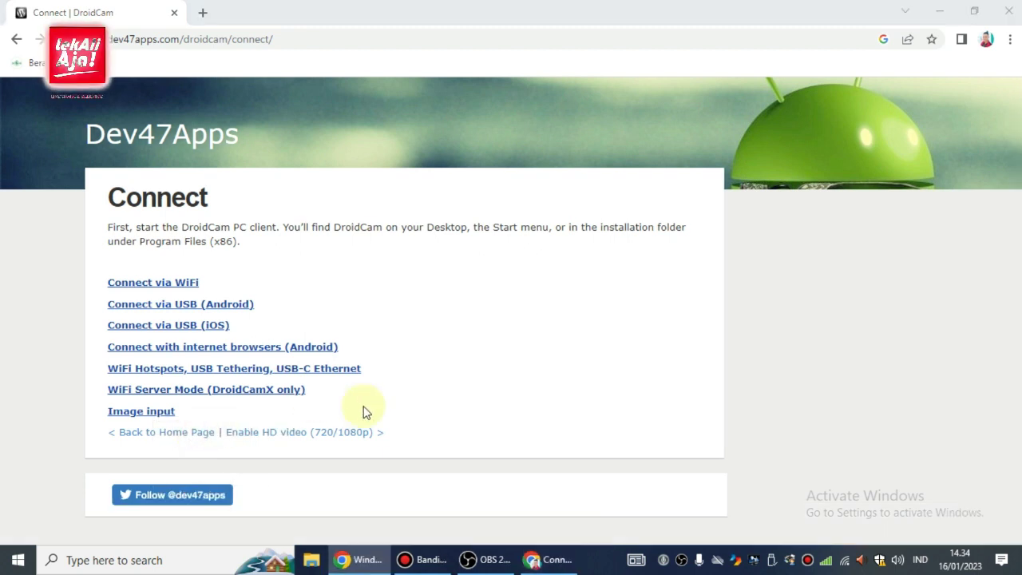
pyautogui.click(952, 10)
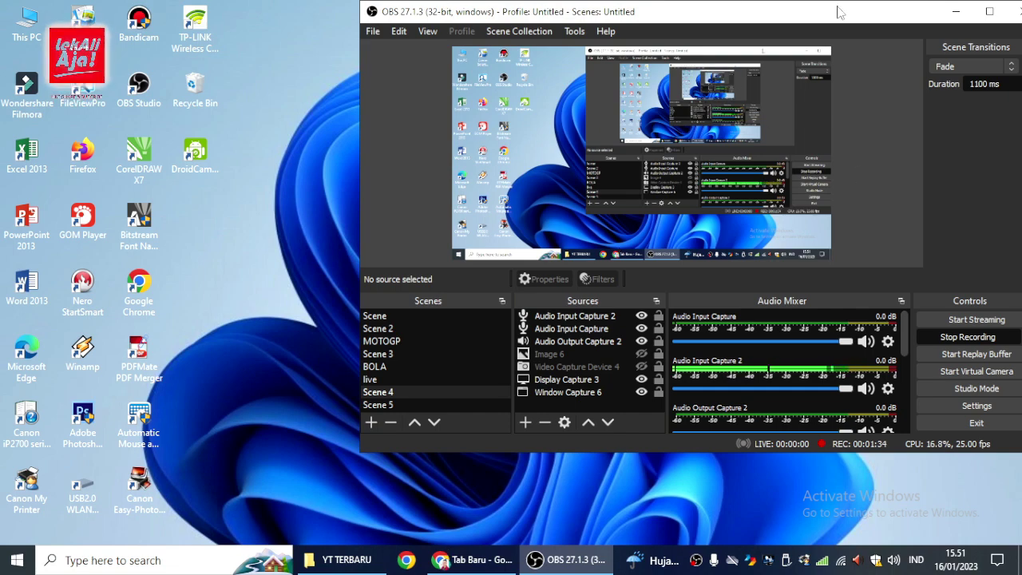
# Step: Reposition the OBS window clear of the desktop icons and launch the DroidCam client
pyautogui.moveTo(838, 12); pyautogui.dragTo(766, 40)
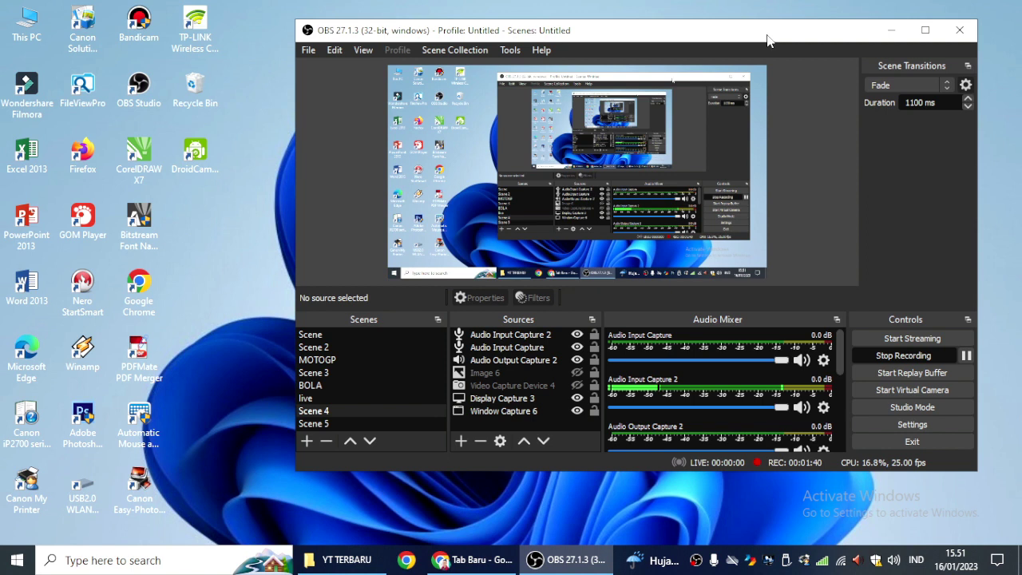
pyautogui.moveTo(766, 40); pyautogui.dragTo(778, 77)
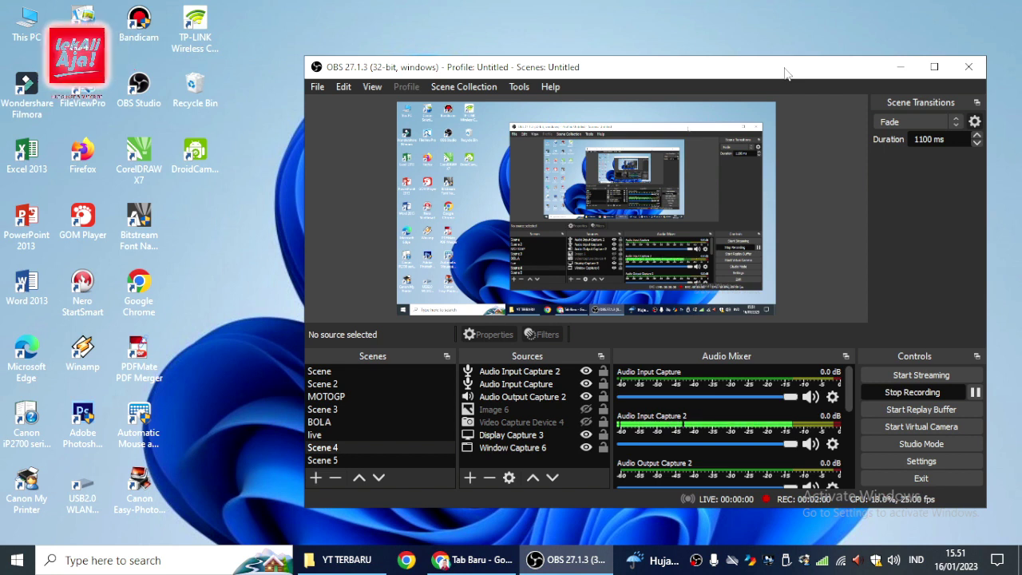
pyautogui.doubleClick(196, 163)
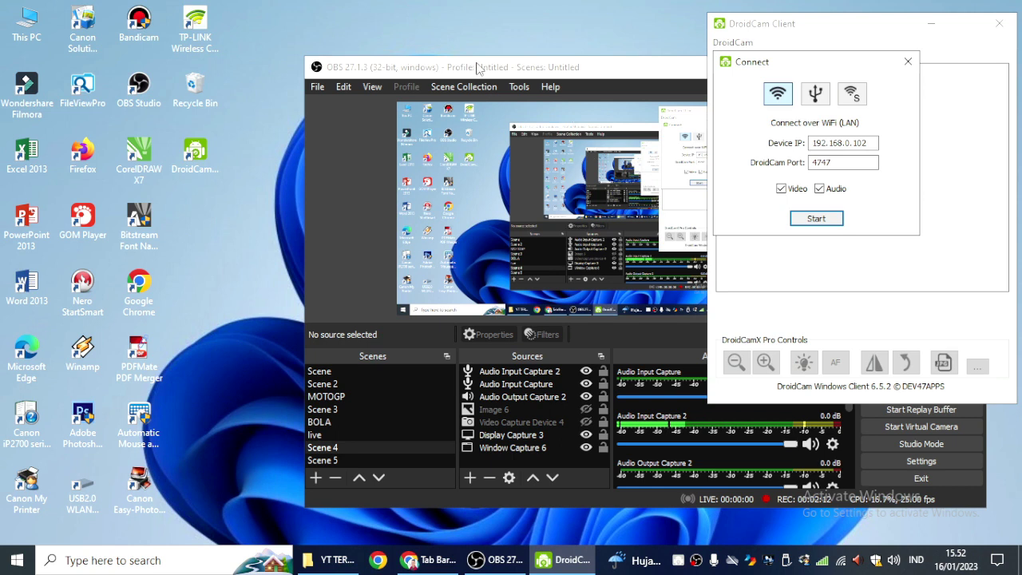
# Step: Place the reduced OBS window beside the DroidCam Client window so they do not overlap
pyautogui.doubleClick(482, 67)
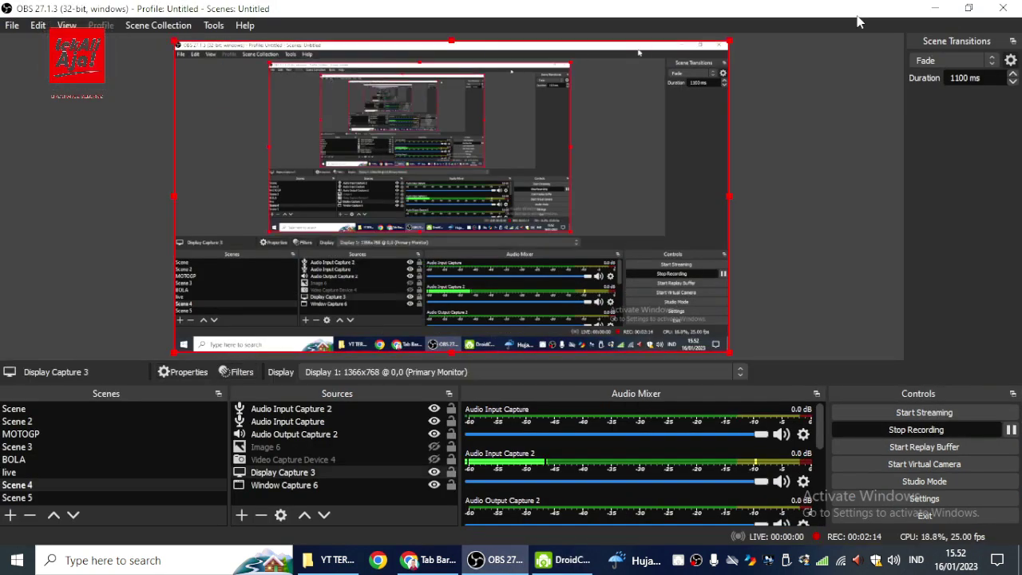
pyautogui.click(966, 9)
pyautogui.moveTo(557, 73); pyautogui.dragTo(217, 43)
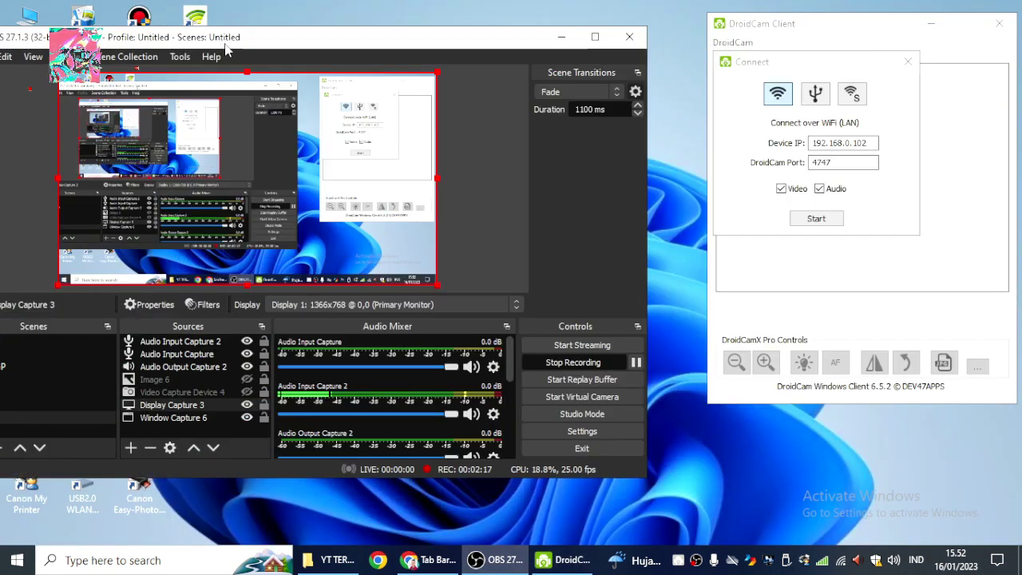
# Step: Look at the USB connection option, return to WiFi (LAN) and start the DroidCam connection with video and audio
pyautogui.click(823, 104)
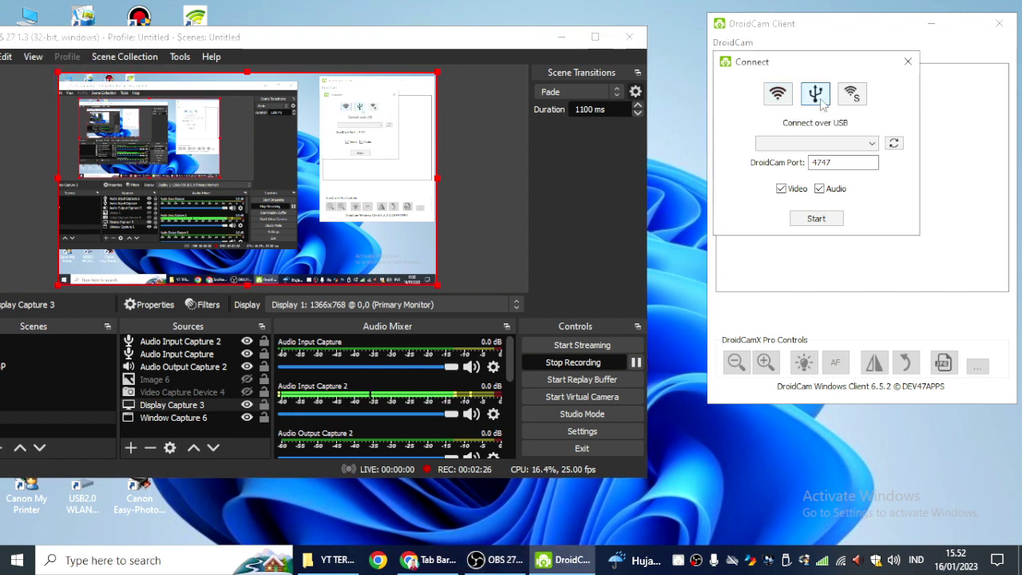
pyautogui.click(778, 96)
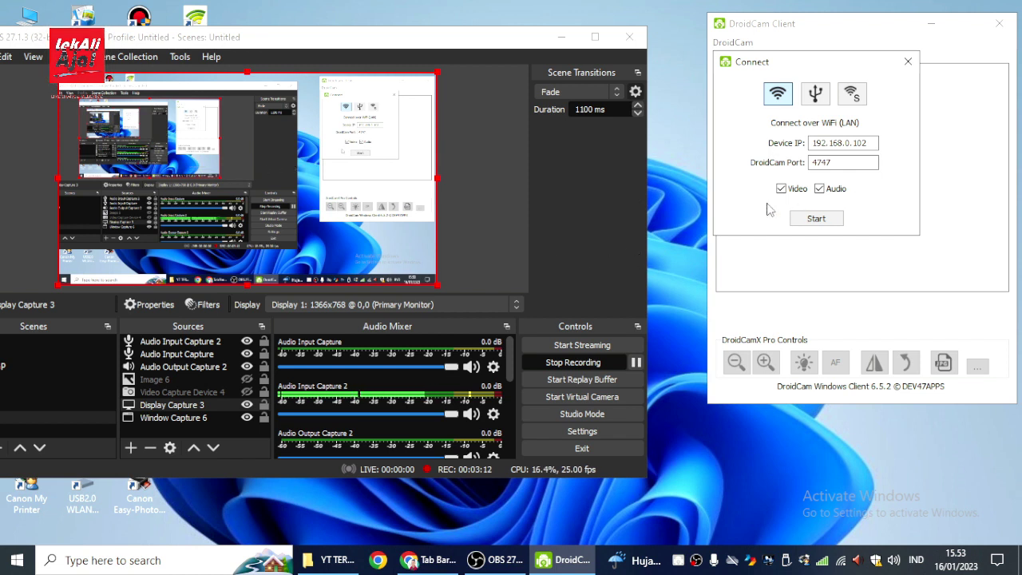
pyautogui.click(816, 219)
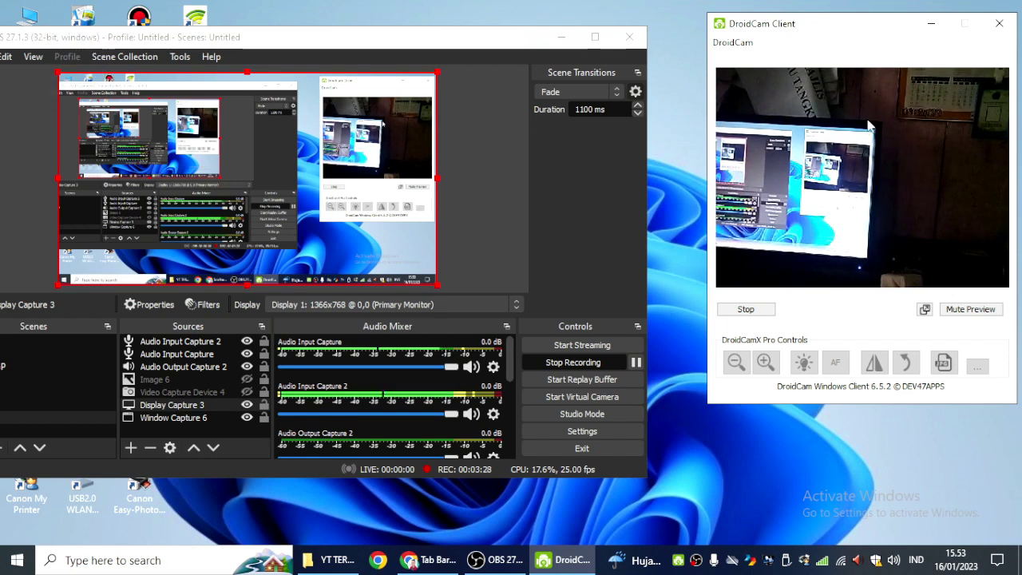
# Step: Move the OBS window so its whole scene list is in view and select Scene 5
pyautogui.click(457, 41)
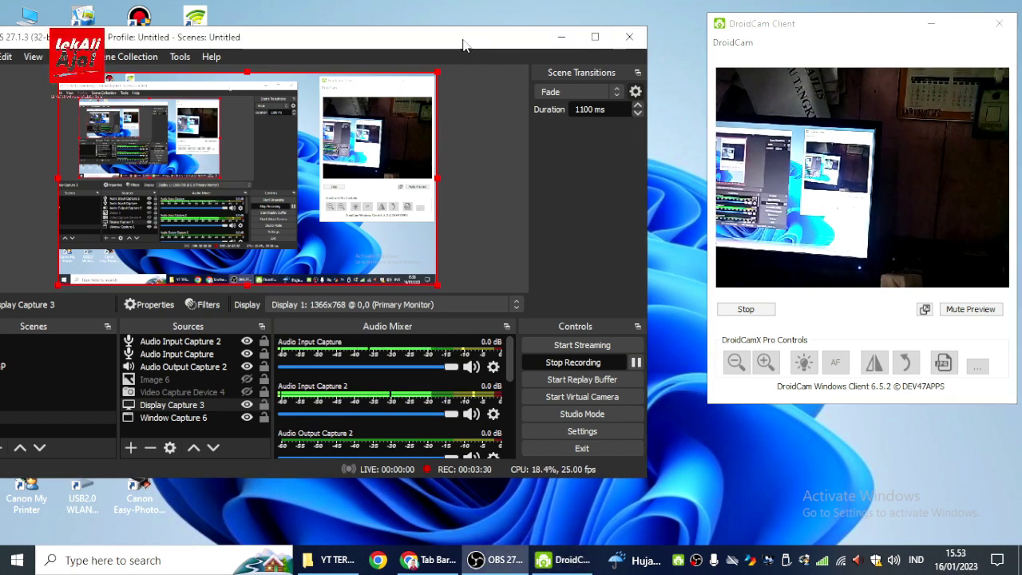
pyautogui.moveTo(469, 39); pyautogui.dragTo(520, 32)
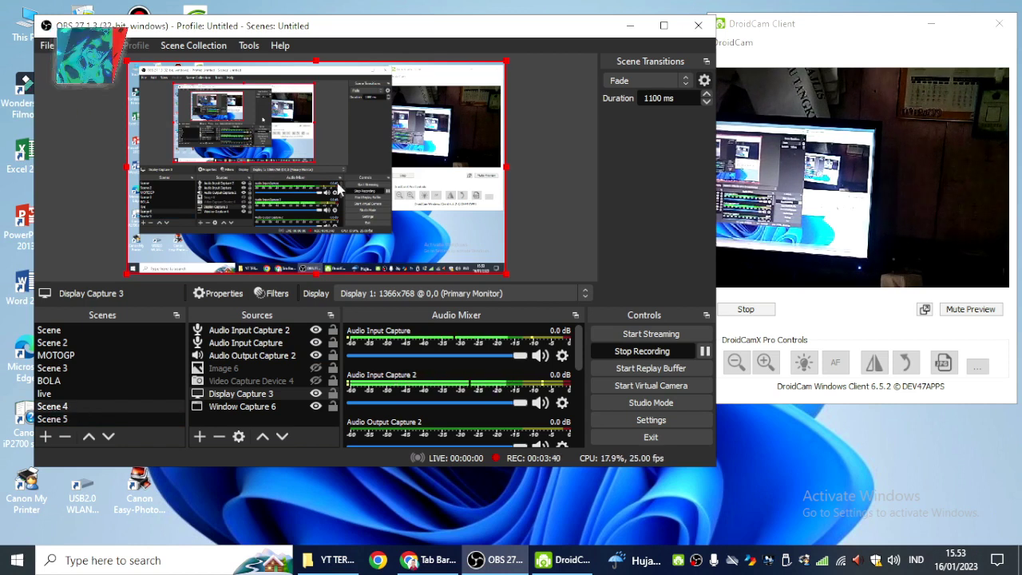
pyautogui.click(59, 417)
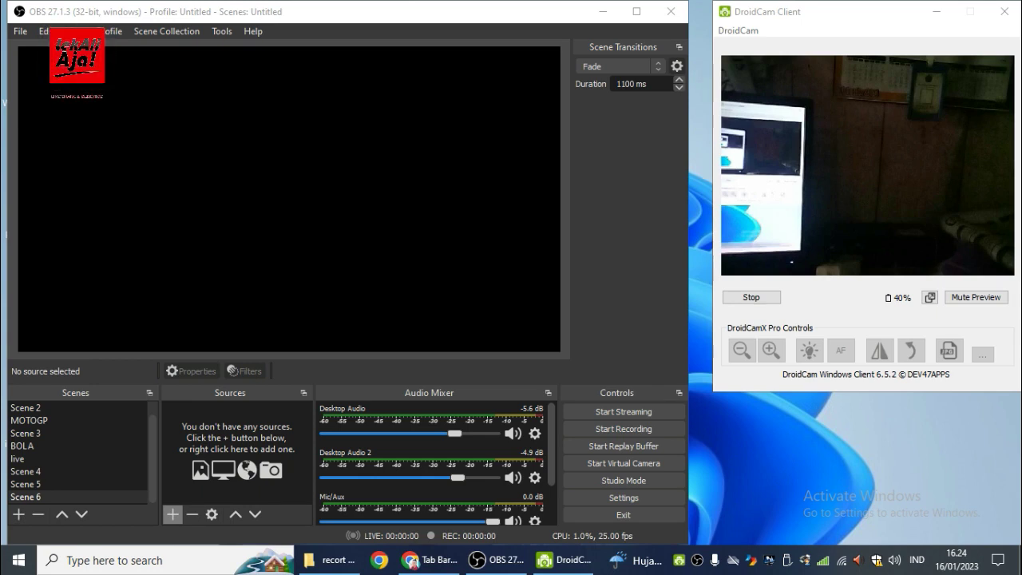
# Step: Add a new Video Capture Device source named "Video Capture Device 5" to Scene 6
pyautogui.click(173, 514)
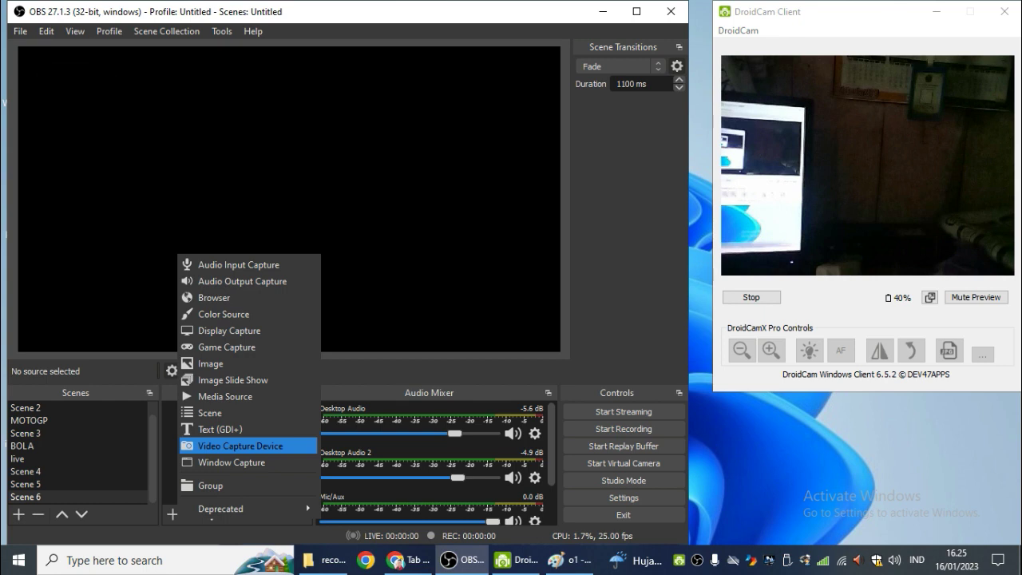
pyautogui.click(239, 446)
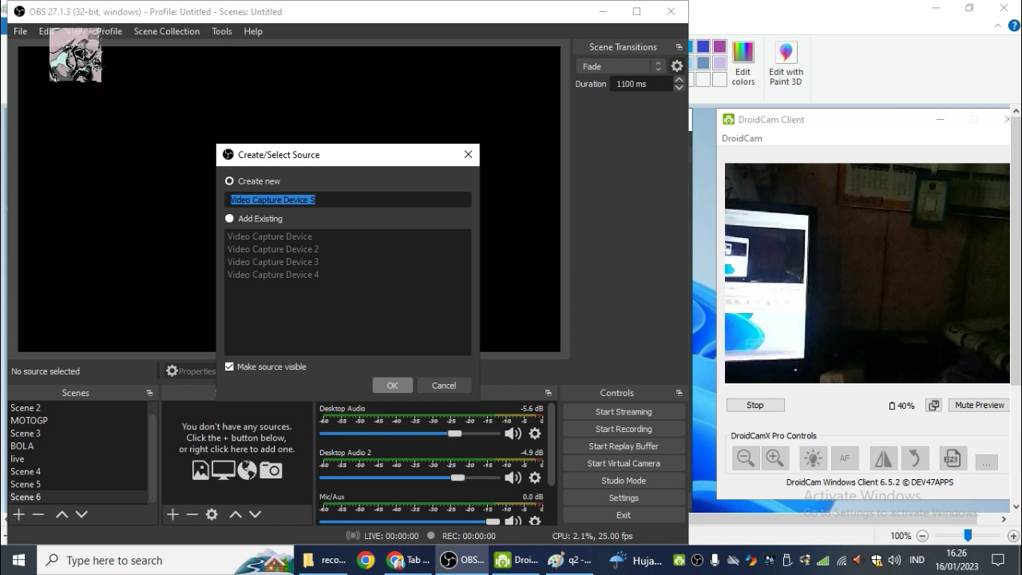
pyautogui.press('Return')
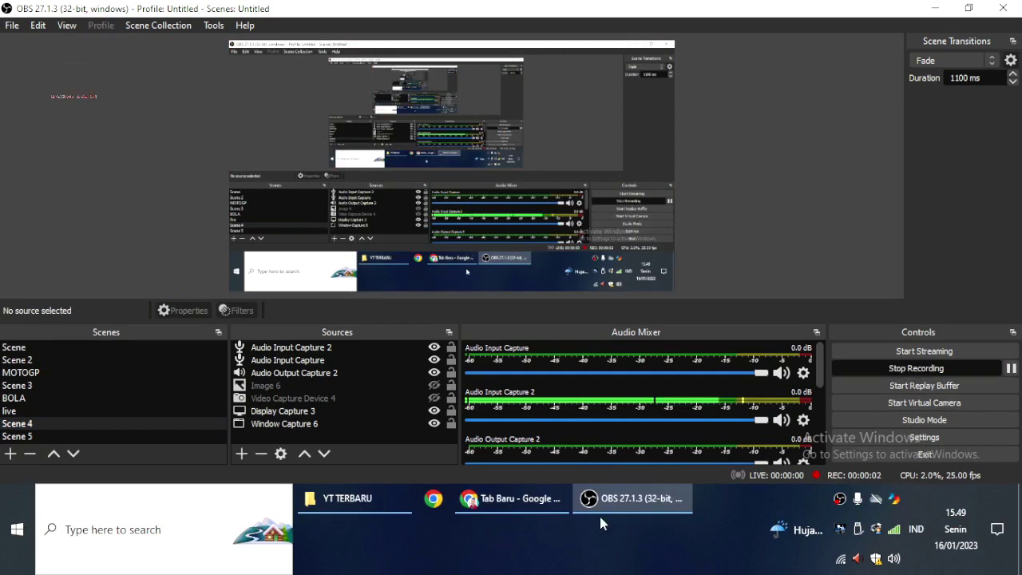
# Step: Reduce the height of the Windows taskbar to a single row
pyautogui.moveTo(711, 485); pyautogui.dragTo(708, 543)
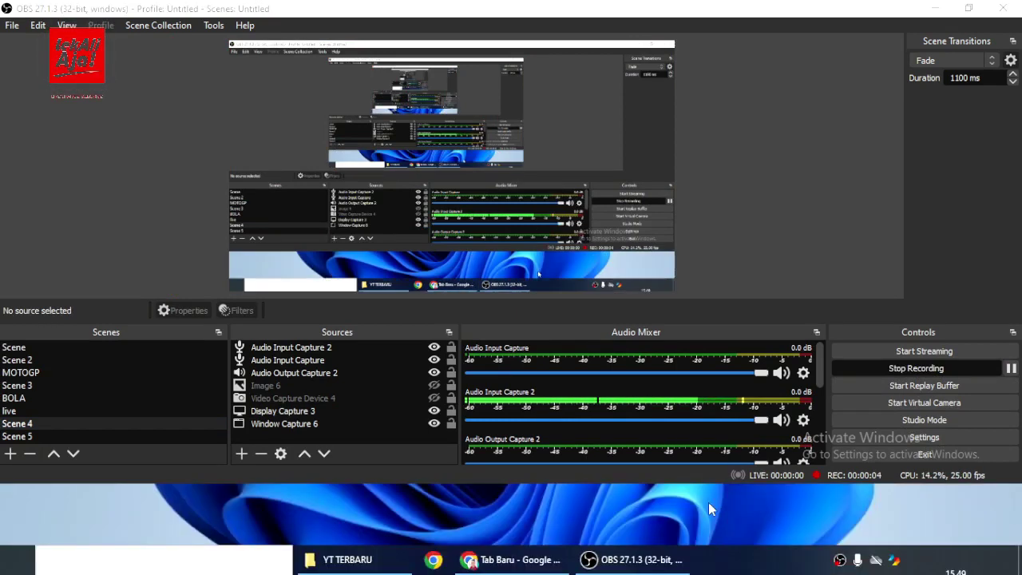